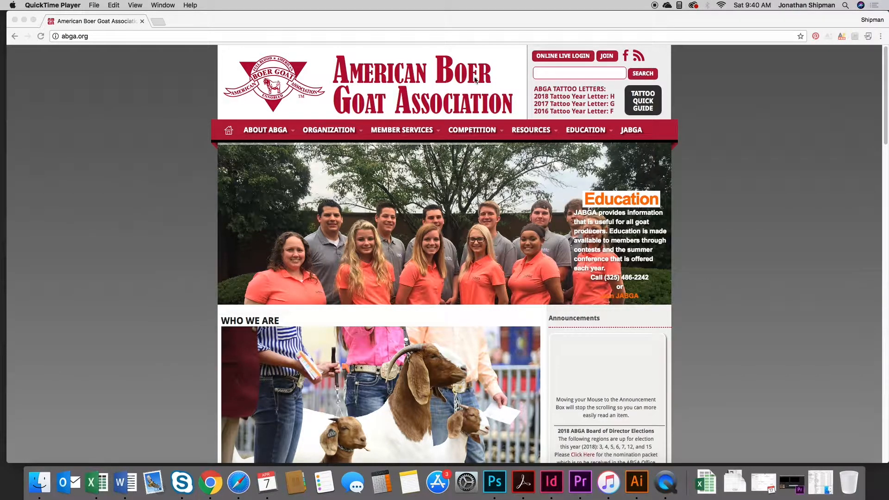
# - Log in to ABGA Online Live from the abga.org homepage with the saved member credentials
pyautogui.click(565, 59)
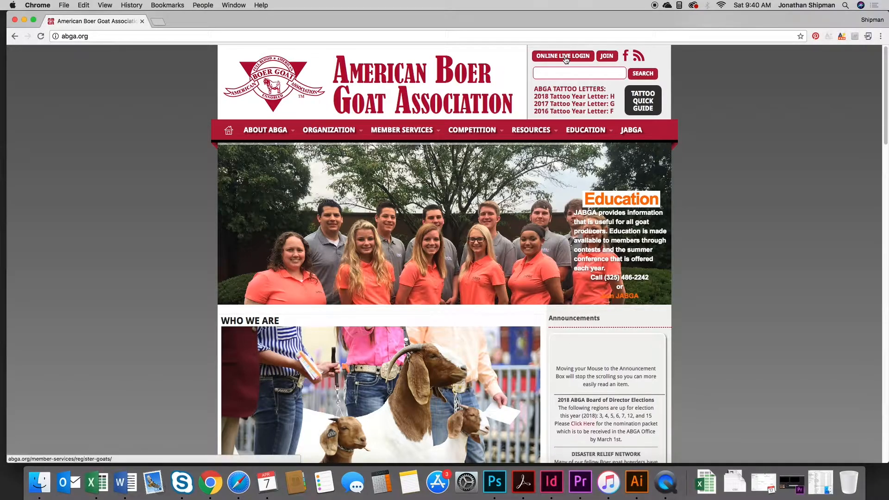
pyautogui.click(566, 59)
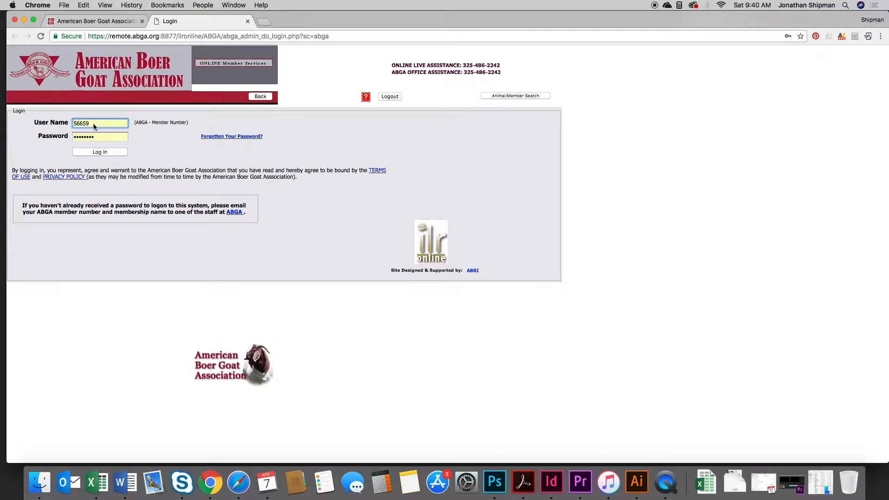
pyautogui.click(97, 152)
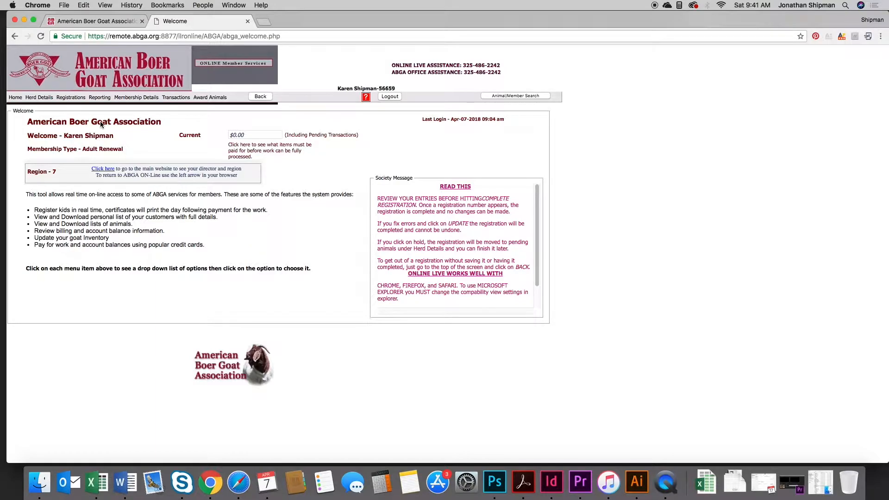
# - Choose American Born Registration from the Registrations menu
pyautogui.click(70, 99)
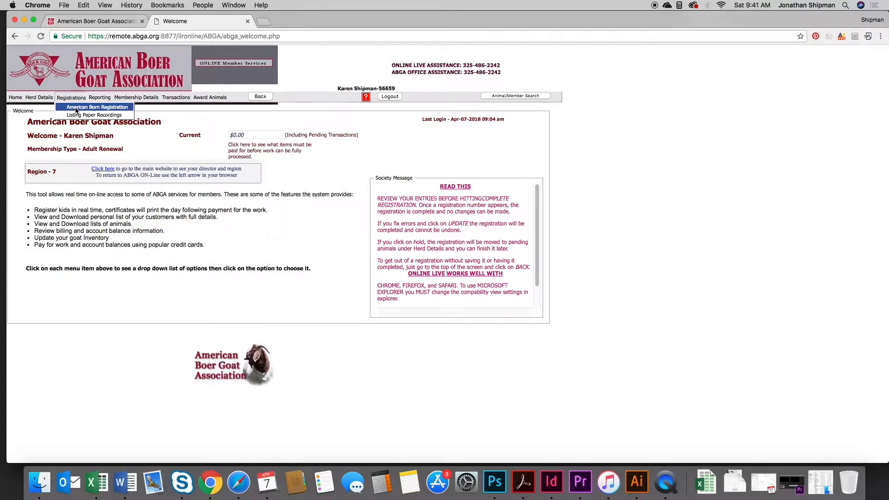
pyautogui.click(76, 107)
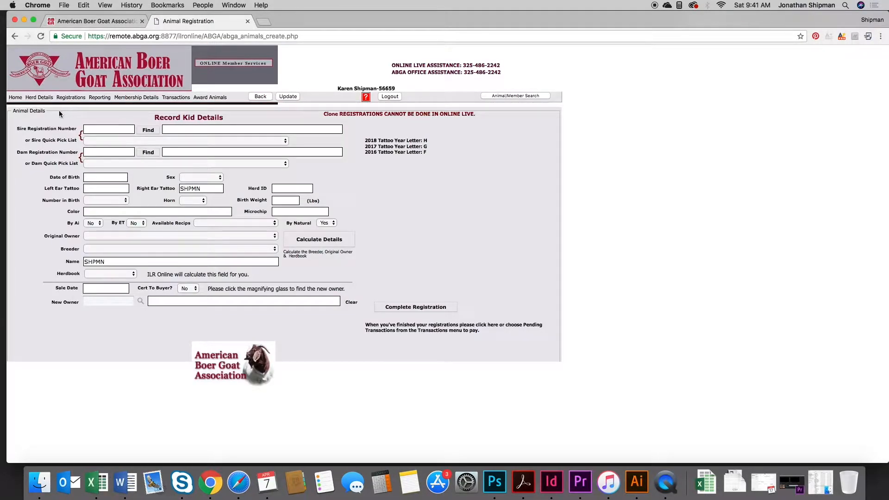
# - Pick sire MTX A PERFECT STORM from the quick pick list and find dam 10714098
pyautogui.click(98, 130)
pyautogui.click(138, 140)
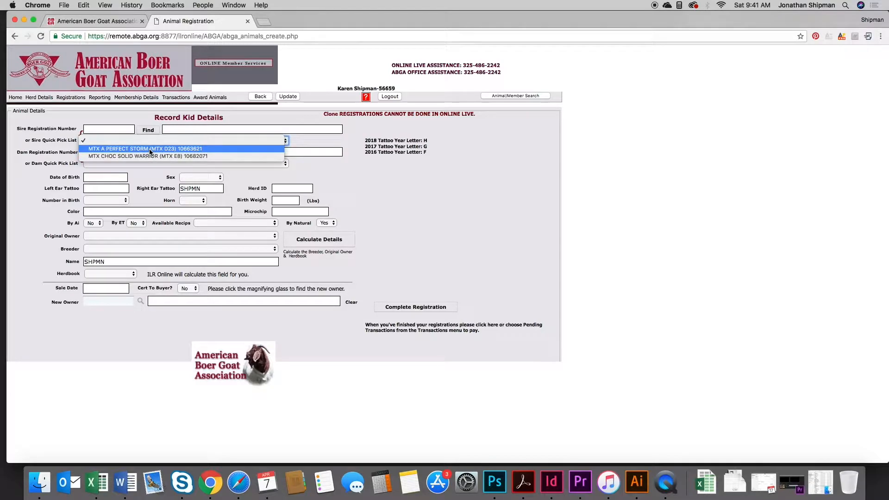
pyautogui.click(150, 149)
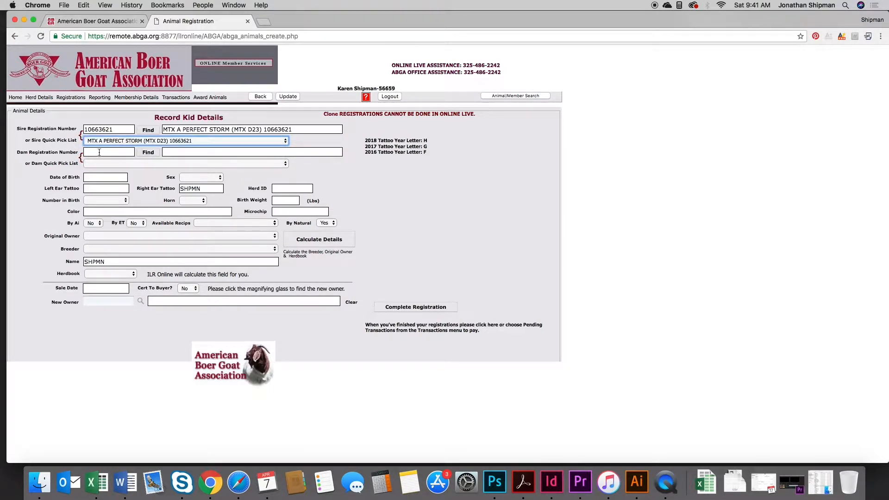
pyautogui.click(101, 154)
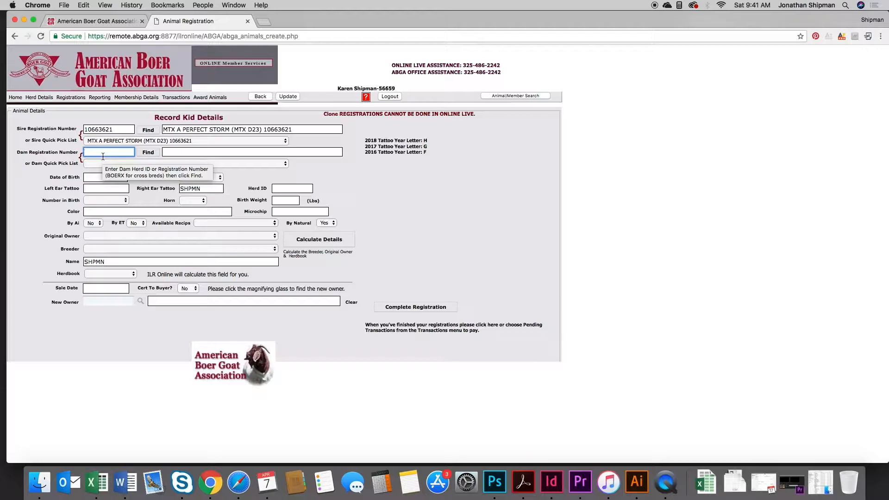
pyautogui.write('7')
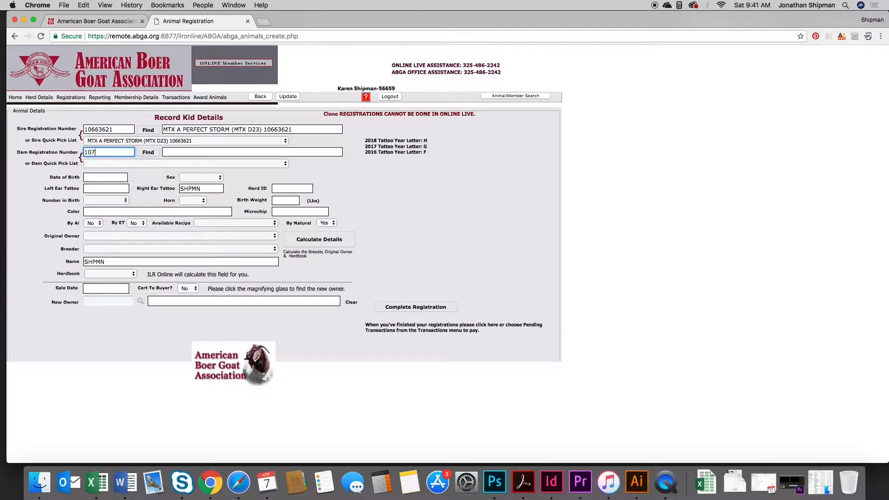
pyautogui.write('14098')
pyautogui.click(149, 154)
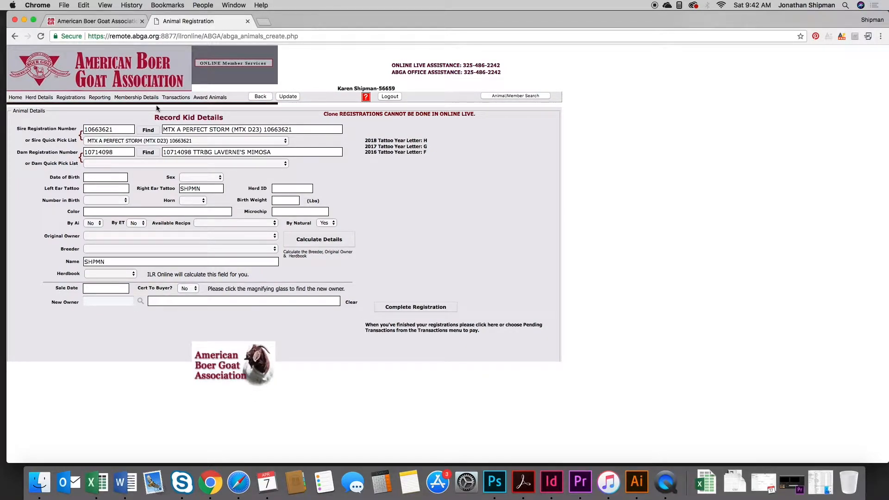
# - Load abga.org in a new tab and log into ABGA Online Live again
pyautogui.click(263, 21)
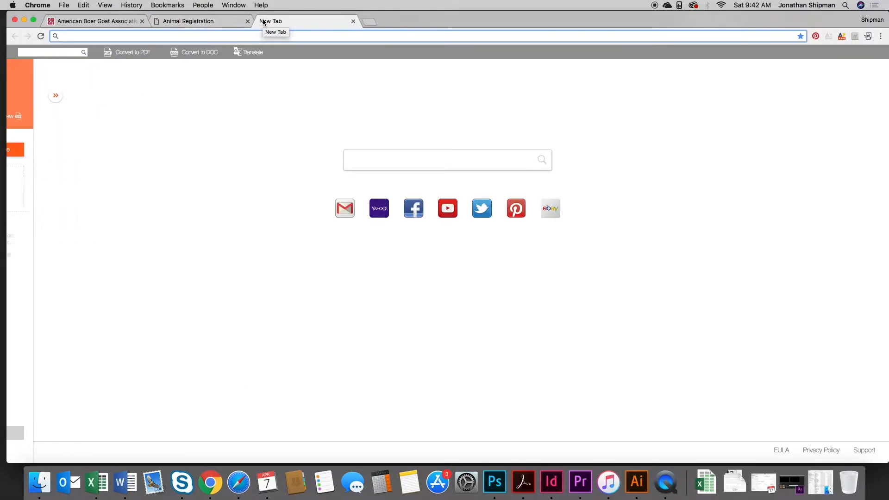
pyautogui.write('abga')
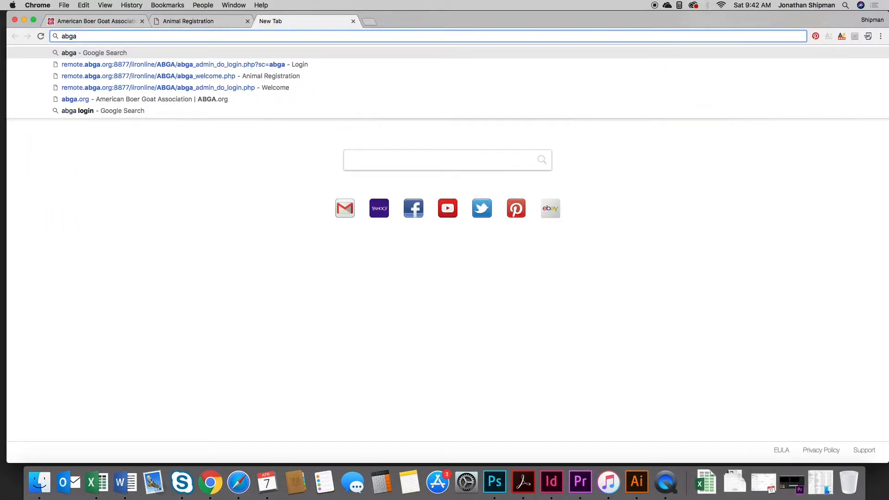
pyautogui.write('.org')
pyautogui.press('Return')
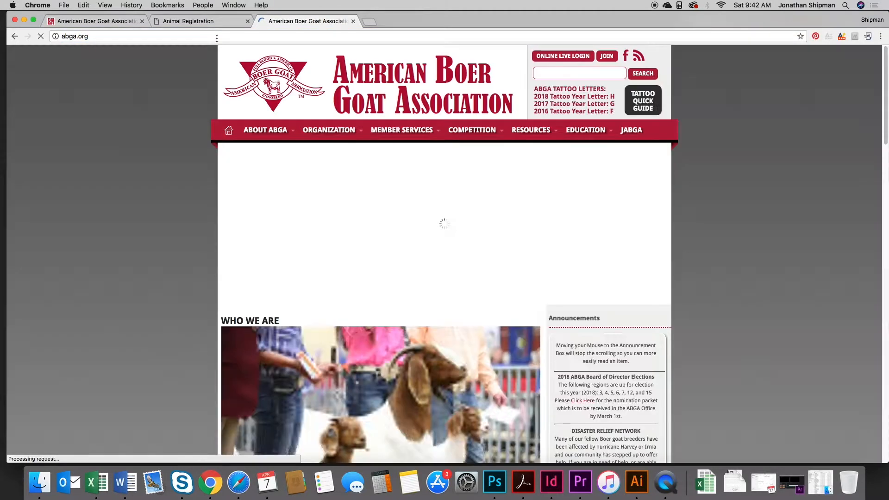
pyautogui.click(561, 56)
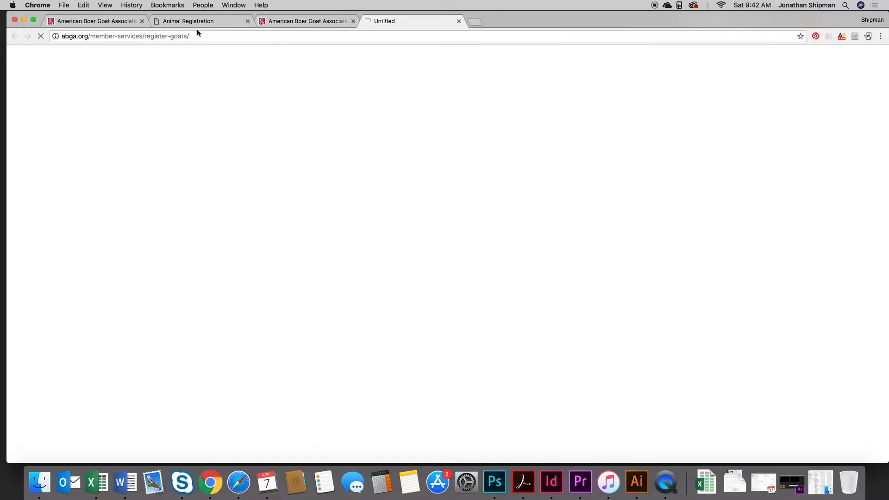
pyautogui.click(97, 152)
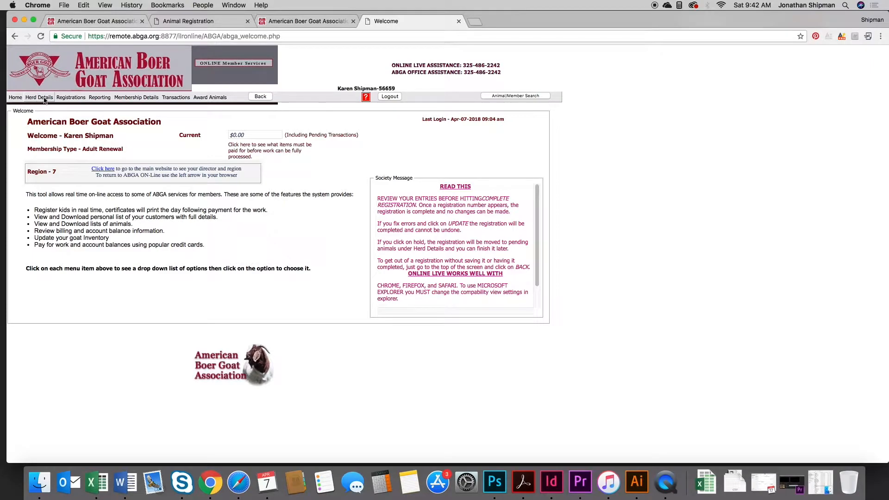
# - Show Herd Details > Active Registered Males, then return to the Animal Registration tab
pyautogui.click(40, 98)
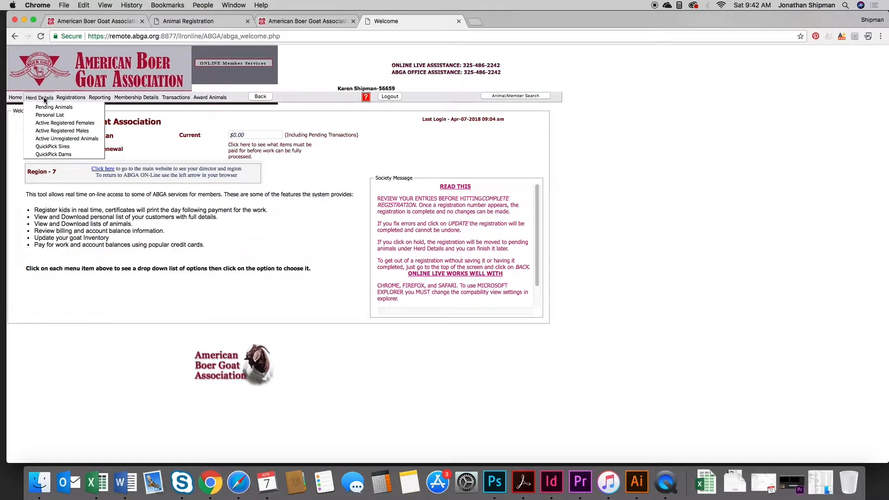
pyautogui.click(66, 132)
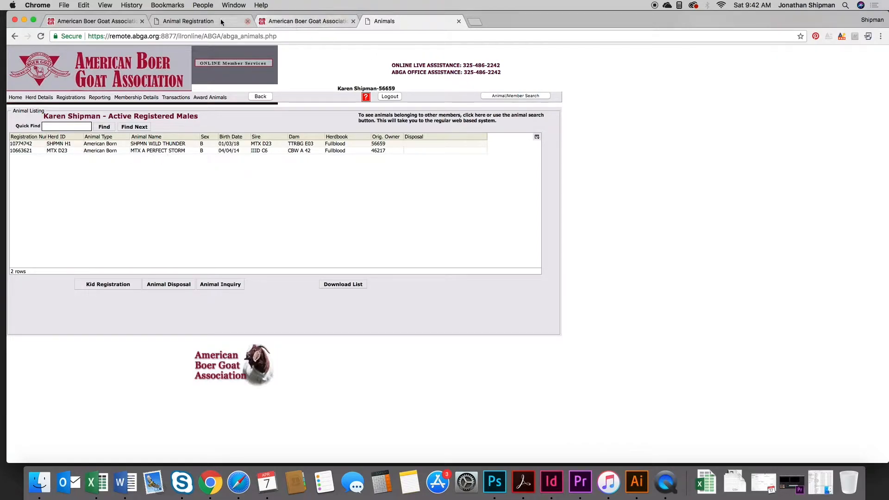
pyautogui.click(204, 22)
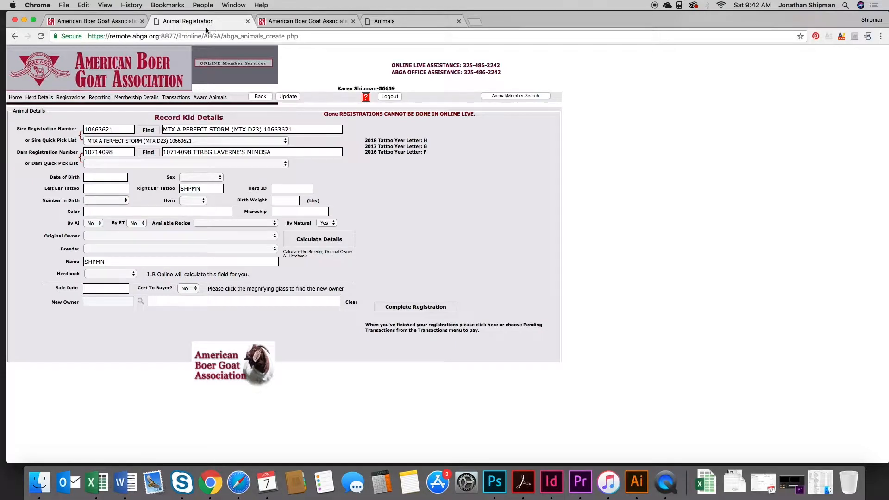
# - Enter date of birth 1/3/18 and set the kid's sex to Doe
pyautogui.click(98, 177)
pyautogui.write('1/3/18')
pyautogui.click(185, 178)
pyautogui.click(197, 187)
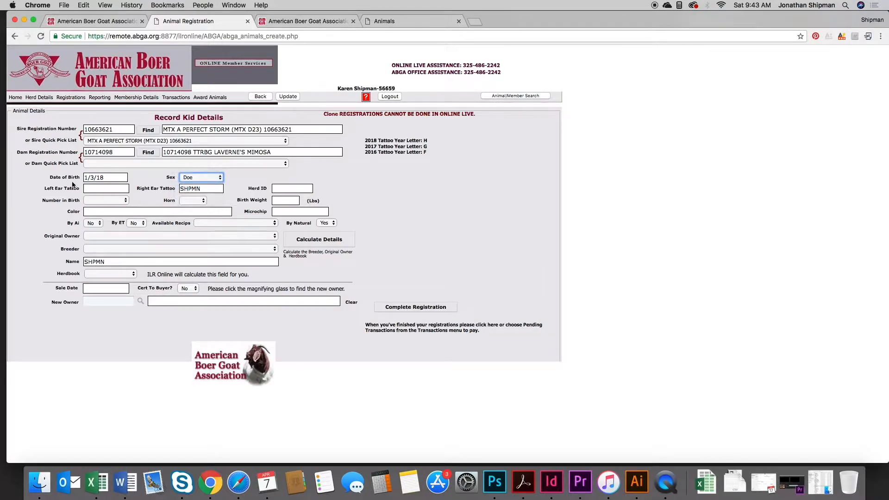
pyautogui.click(97, 188)
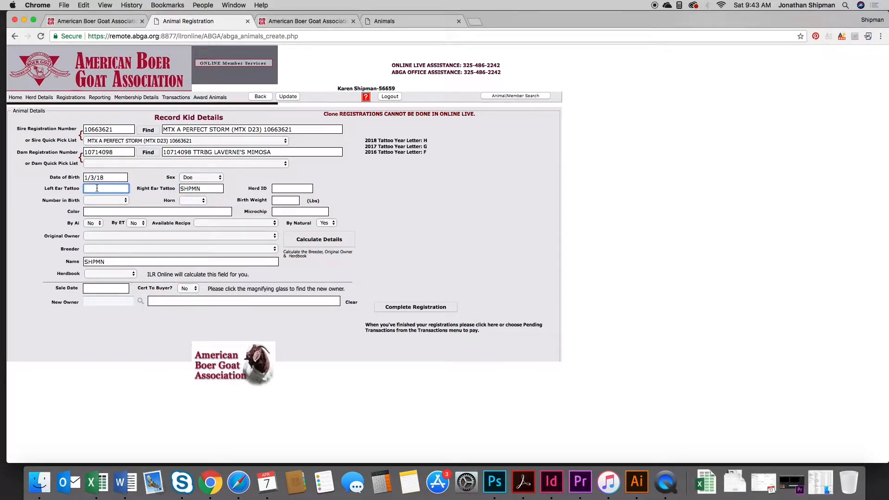
# - Enter left ear tattoo H2 and herd ID SHPMN H2
pyautogui.write('H2')
pyautogui.click(214, 190)
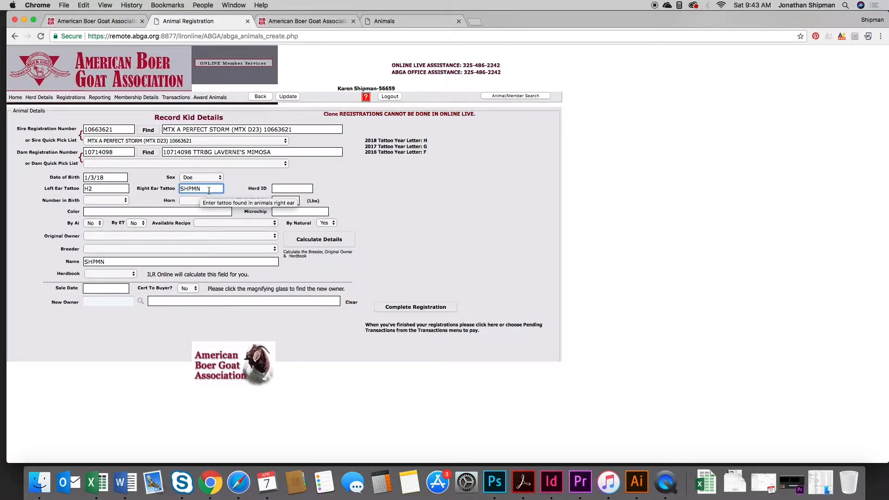
pyautogui.click(278, 189)
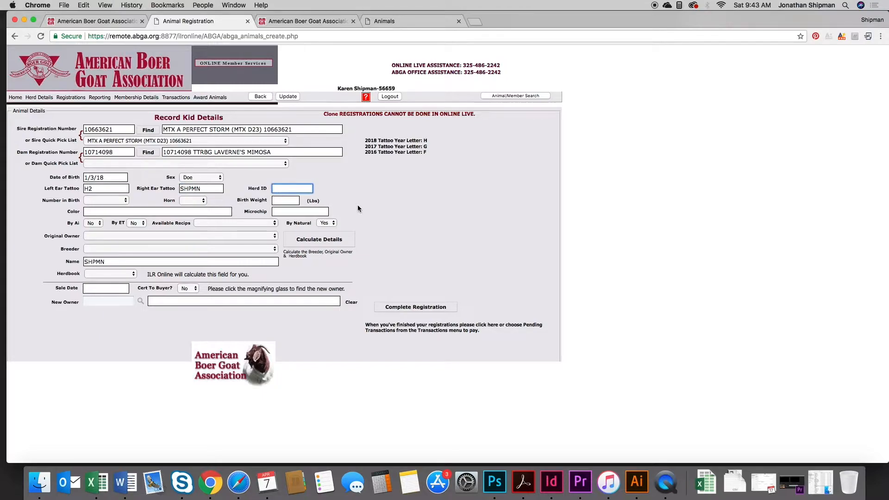
pyautogui.write('SHPMN H2')
# - Set number in birth to 2= Twin, horn status to Horned, and birth weight 7.8 lbs
pyautogui.click(125, 201)
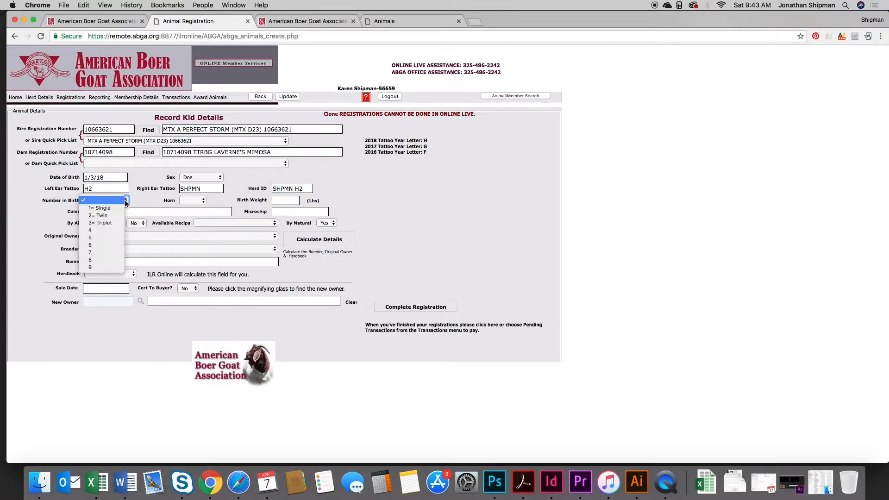
pyautogui.click(115, 215)
pyautogui.click(202, 200)
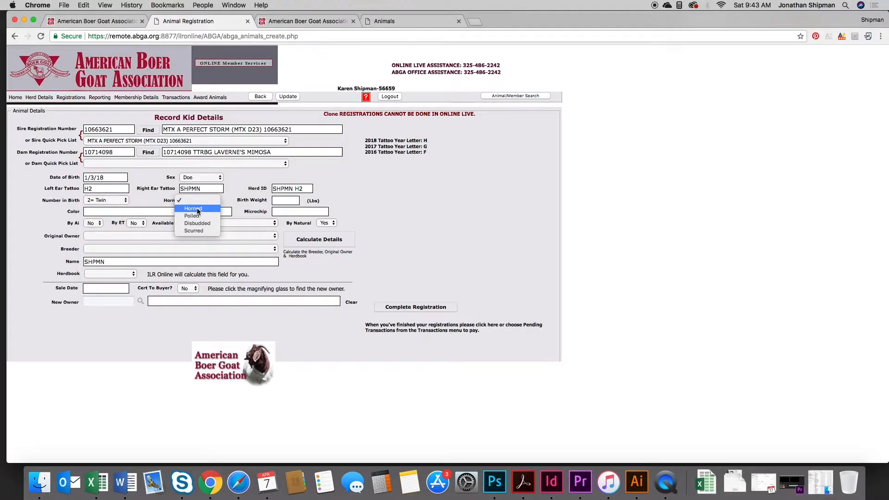
pyautogui.click(197, 209)
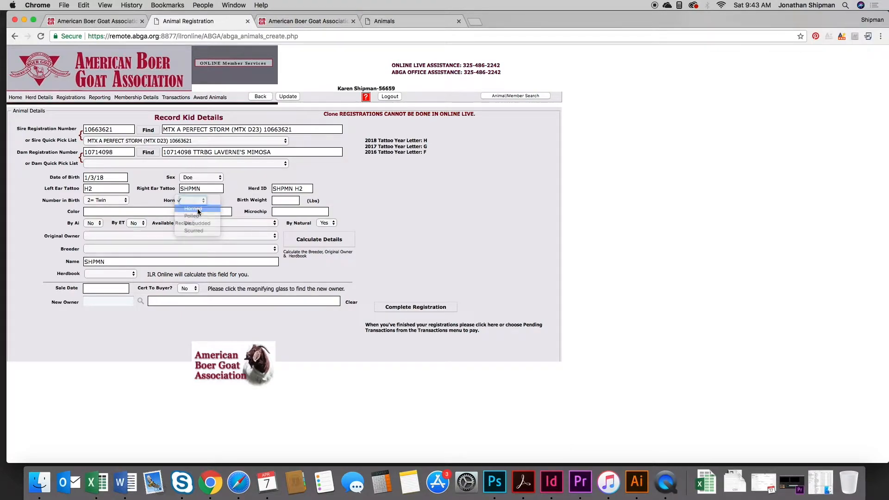
pyautogui.click(283, 201)
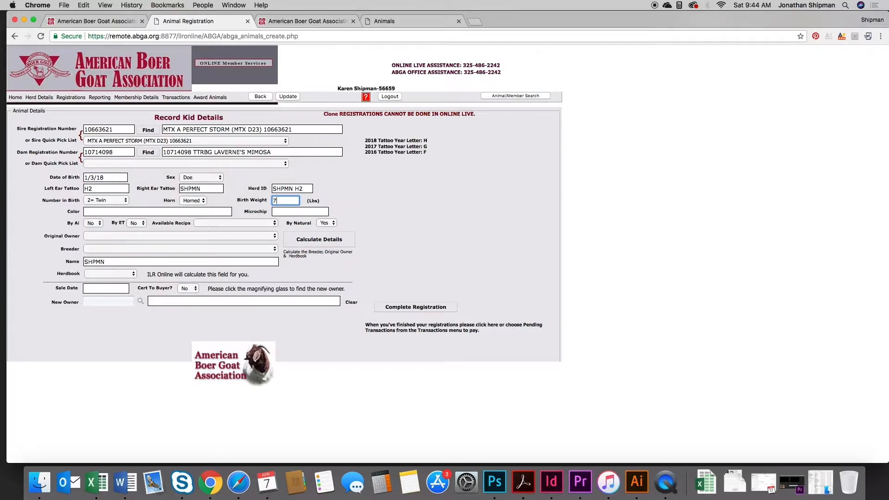
pyautogui.write('8')
pyautogui.click(93, 213)
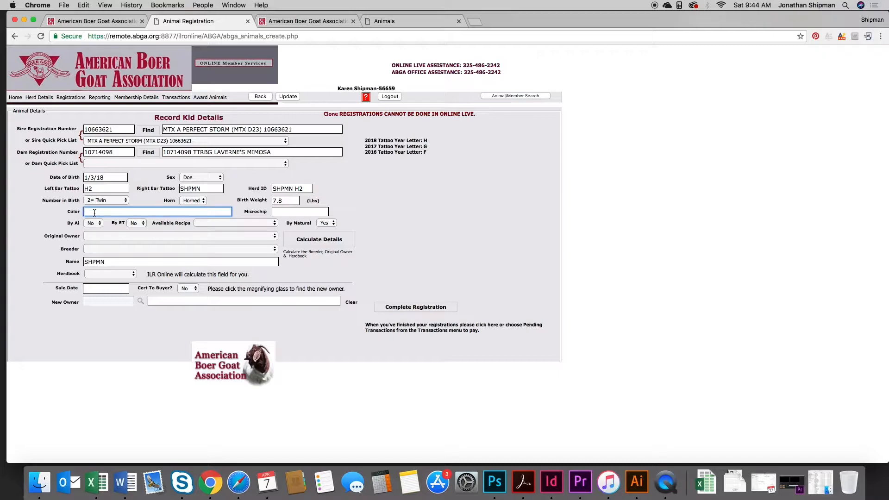
# - Enter Painted as the colour and run Calculate Details to fill breeder, owner and herdbook
pyautogui.write('Painted')
pyautogui.click(325, 245)
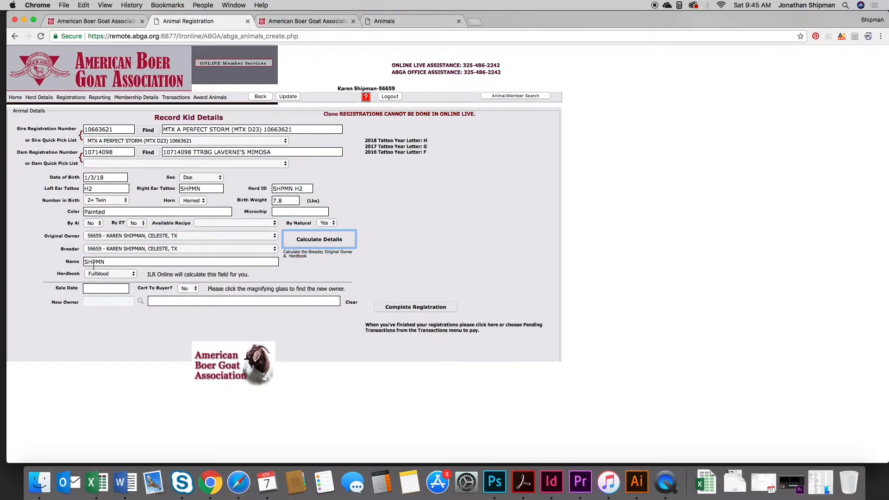
# - Append Lady Lily to the SHPMN prefix in the Name field
pyautogui.click(113, 262)
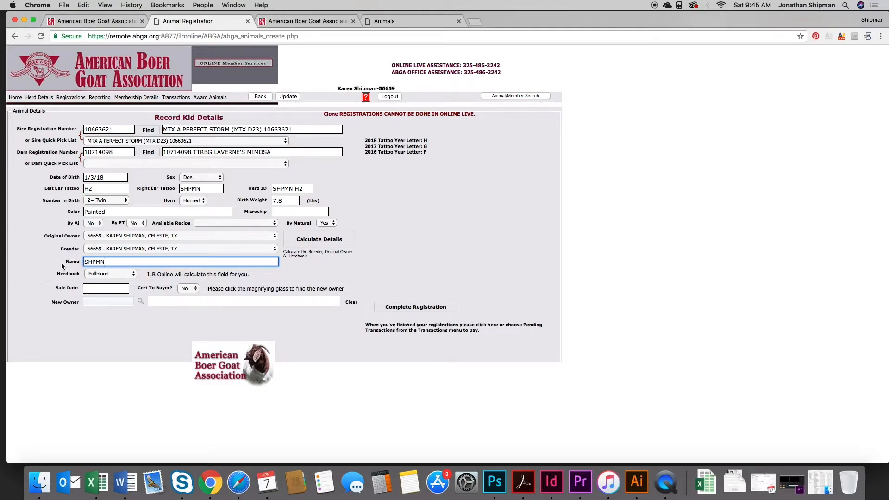
pyautogui.write('Lady Lily')
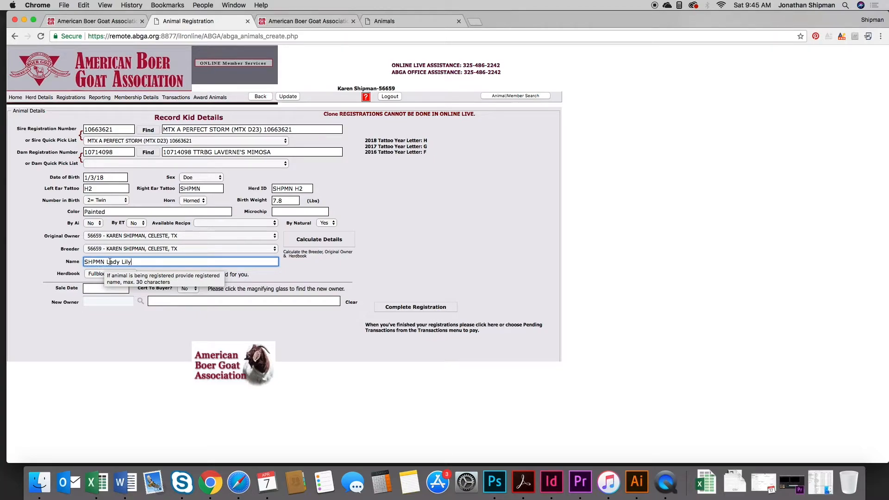
pyautogui.click(391, 275)
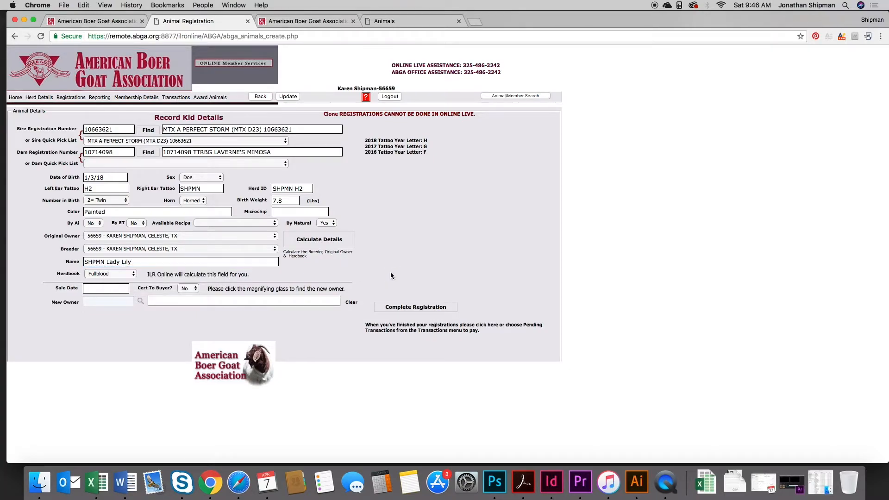
# - Submit and confirm the kid's registration, then check the success message showing one pending transaction
pyautogui.click(429, 309)
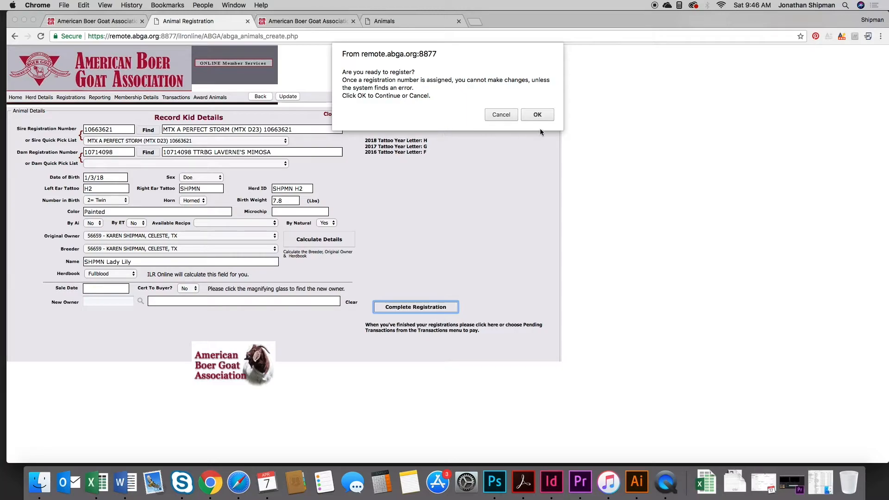
pyautogui.click(547, 114)
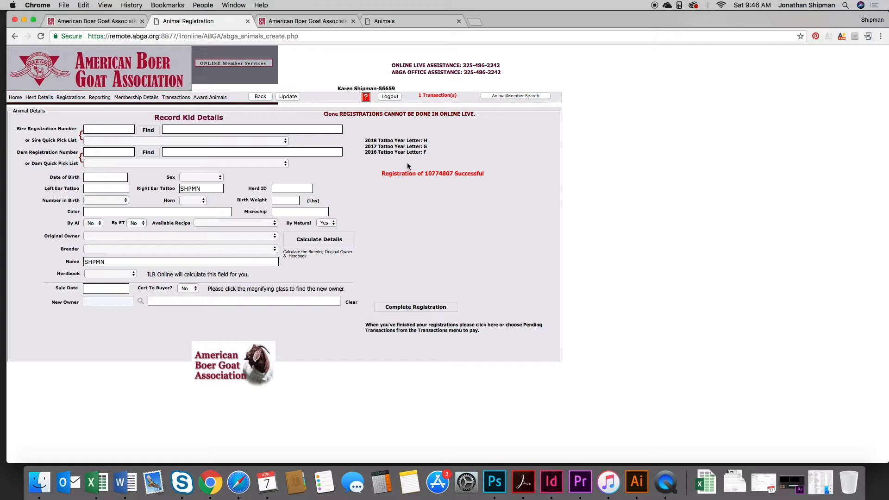
pyautogui.moveTo(379, 174); pyautogui.dragTo(477, 175)
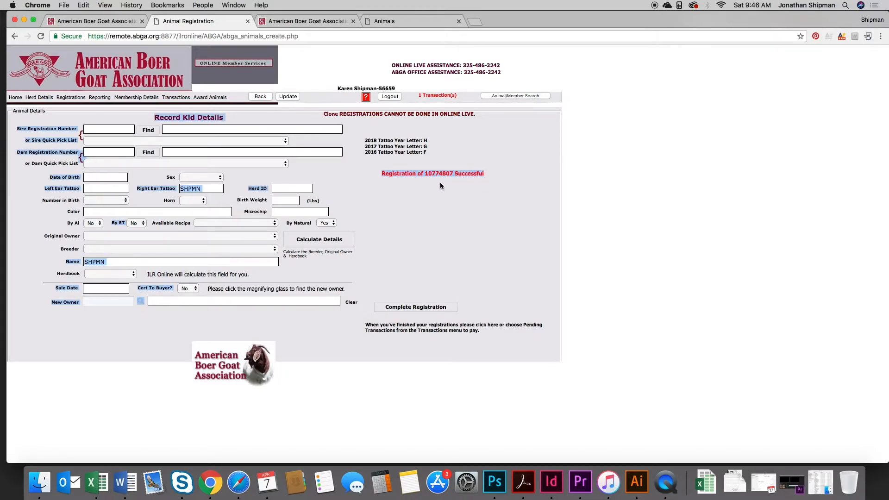
pyautogui.click(436, 176)
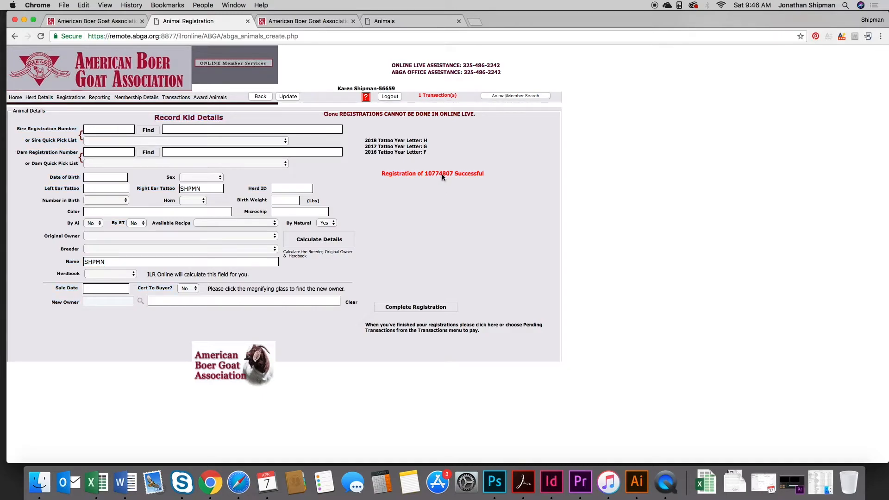
# - Open the single pending transaction, select the 15.00 registration fee, and choose the Total Balance option
pyautogui.click(440, 96)
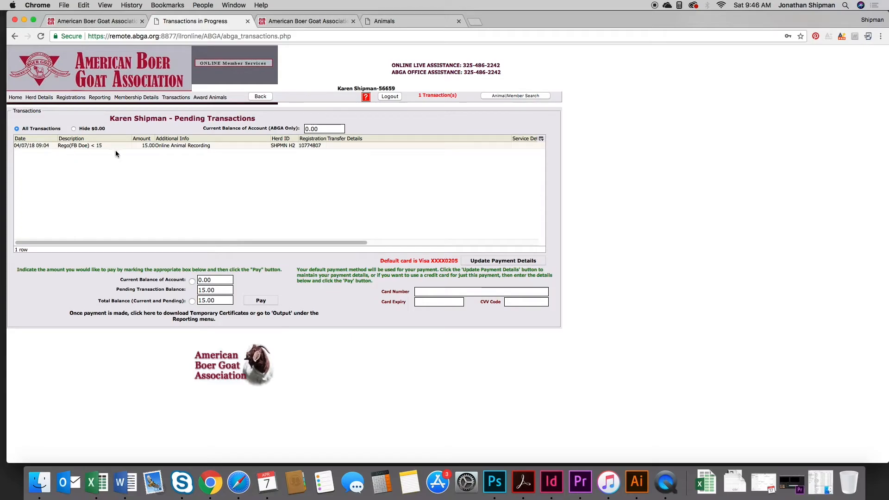
pyautogui.click(207, 146)
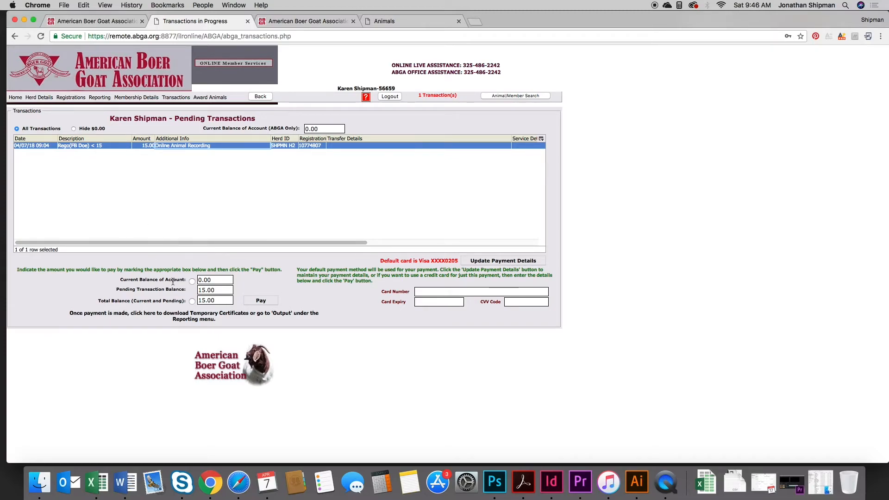
pyautogui.click(192, 301)
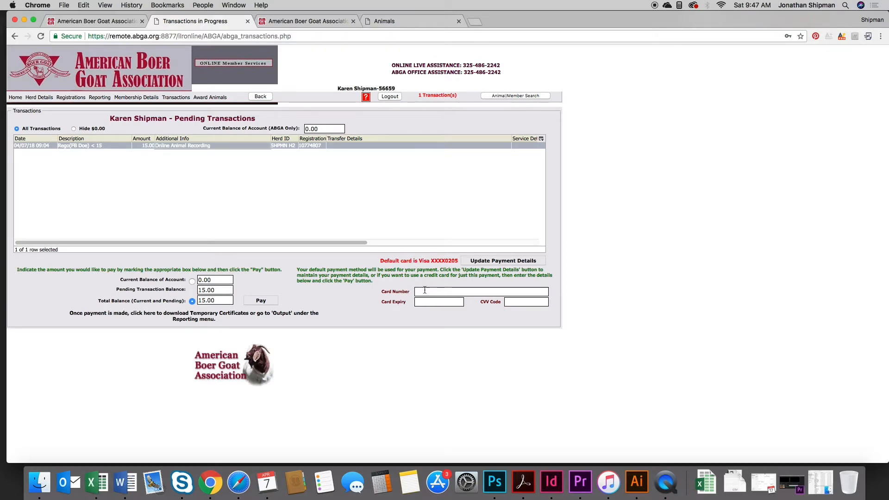
# - Enter the default card's CVV code and pay the 15.00 total balance
pyautogui.click(521, 302)
pyautogui.write('•••')
pyautogui.click(269, 303)
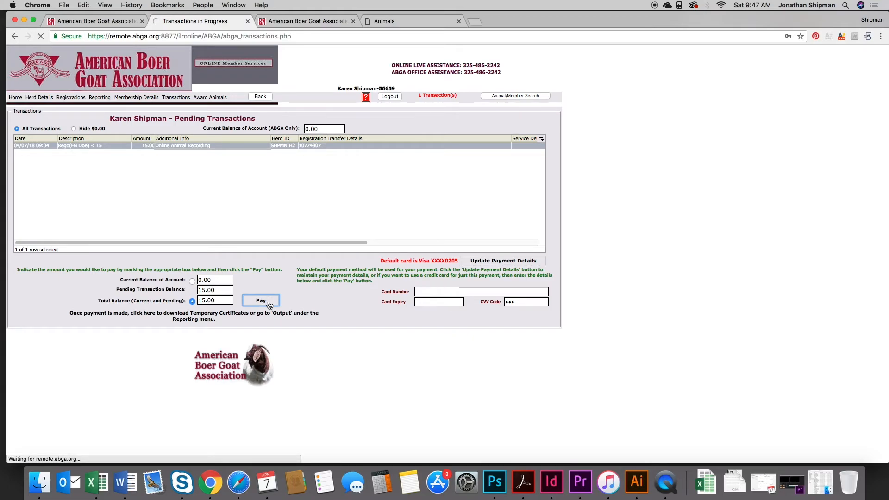